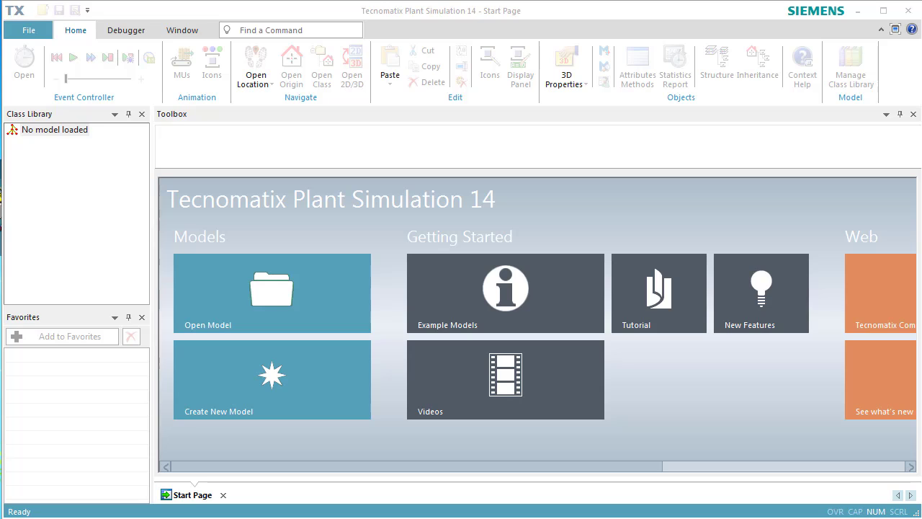
# Create a new 3D model and show its frame maximized in planning view, with the event controller near the upper-left corner.
pyautogui.click(343, 400)
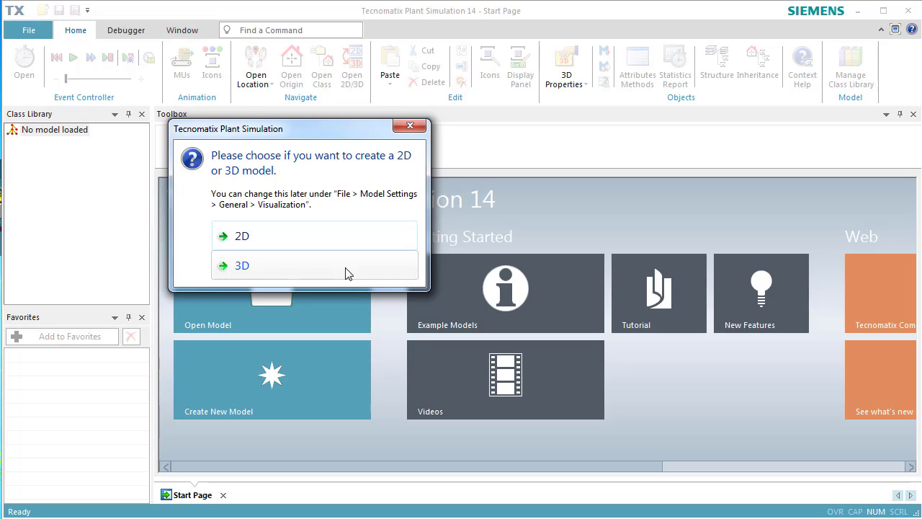
pyautogui.click(346, 273)
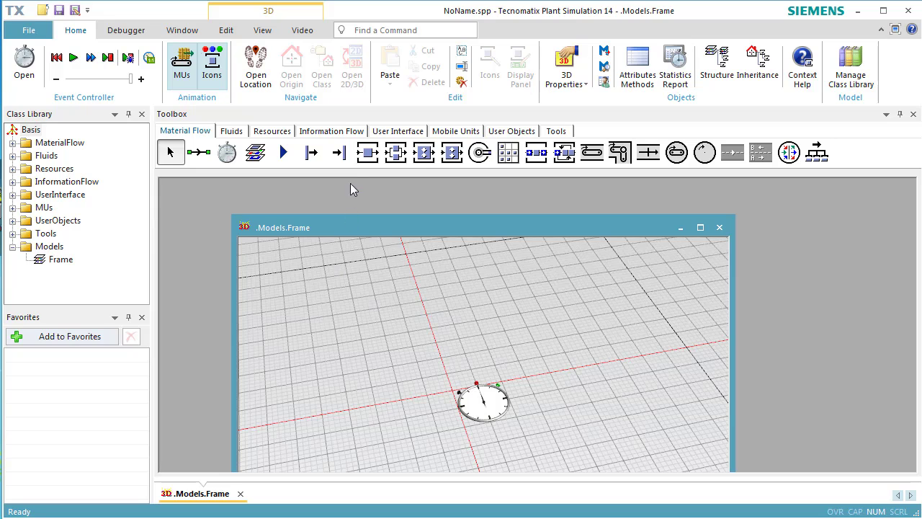
pyautogui.click(263, 31)
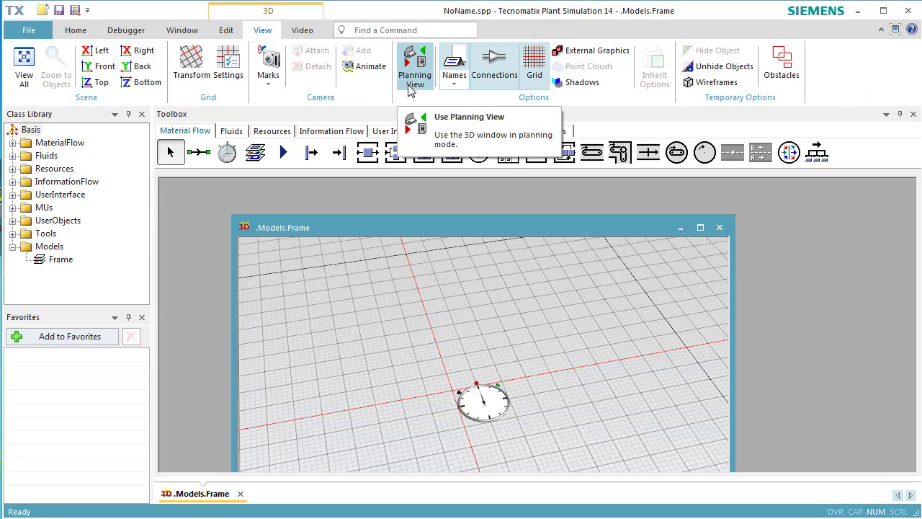
pyautogui.click(410, 88)
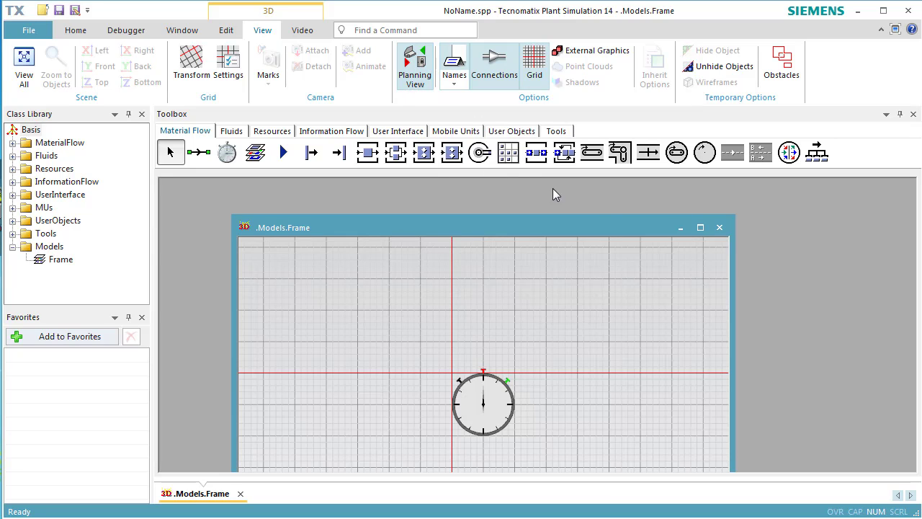
pyautogui.click(699, 228)
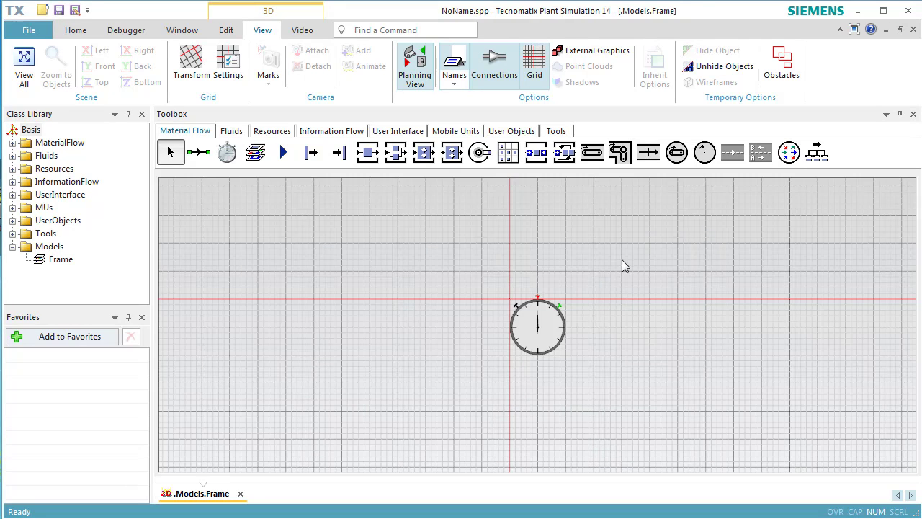
pyautogui.moveTo(612, 317); pyautogui.dragTo(290, 221)
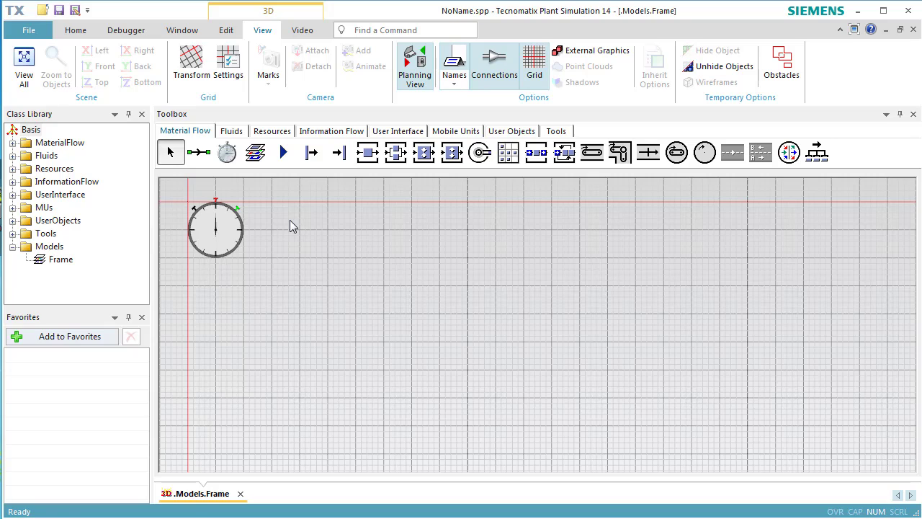
# Insert a Source, three SingleProc stations and a Drain in one evenly spaced row below the event controller.
pyautogui.click(310, 154)
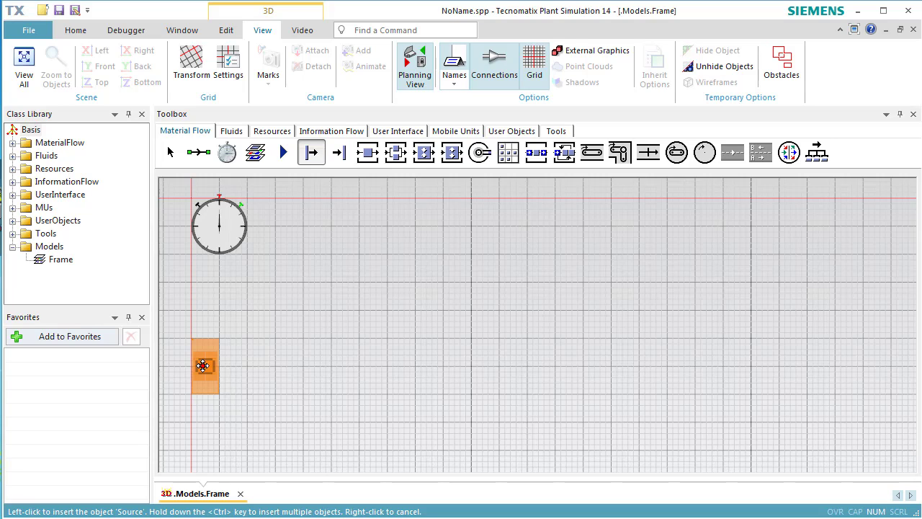
pyautogui.click(203, 366)
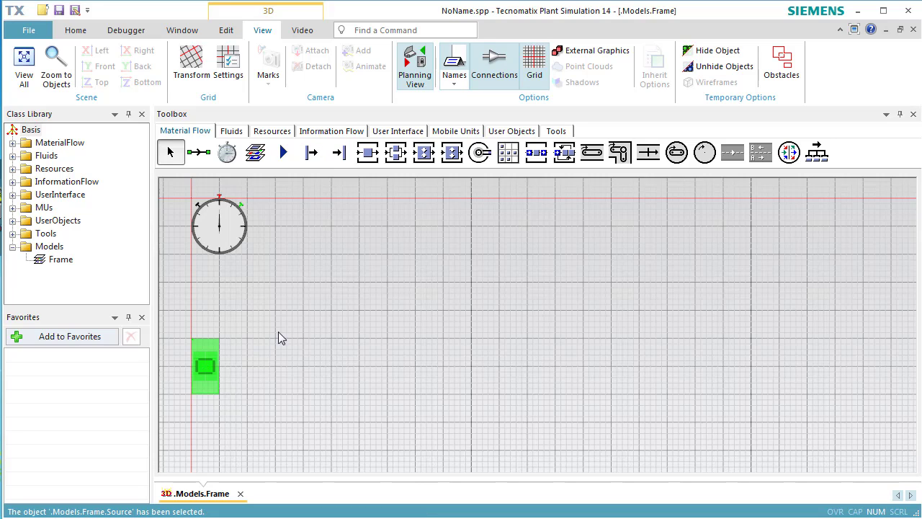
pyautogui.click(365, 158)
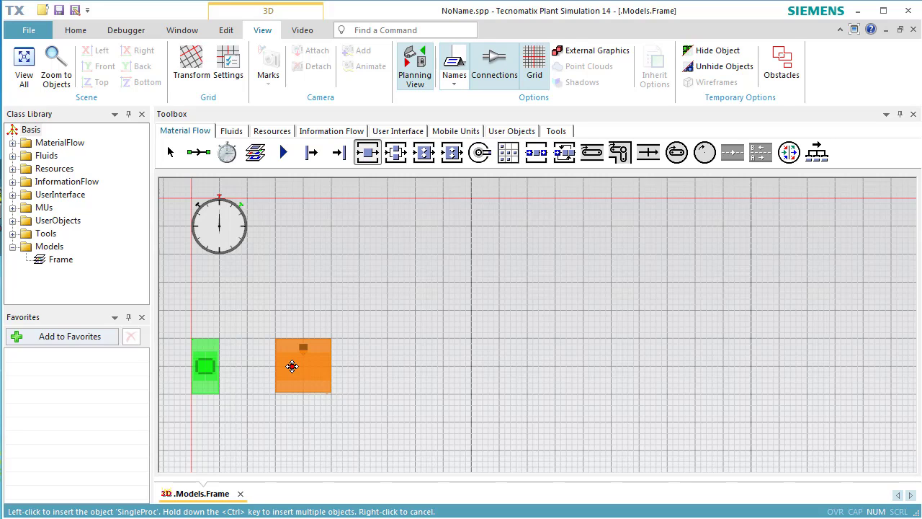
pyautogui.keyDown('ctrl'); pyautogui.click(292, 366); pyautogui.keyUp('ctrl')
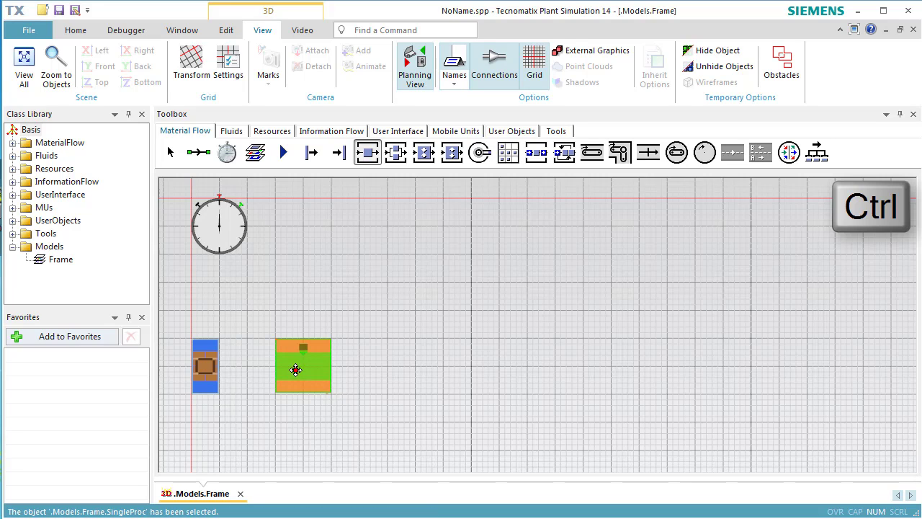
pyautogui.keyDown('ctrl'); pyautogui.click(415, 376); pyautogui.keyUp('ctrl')
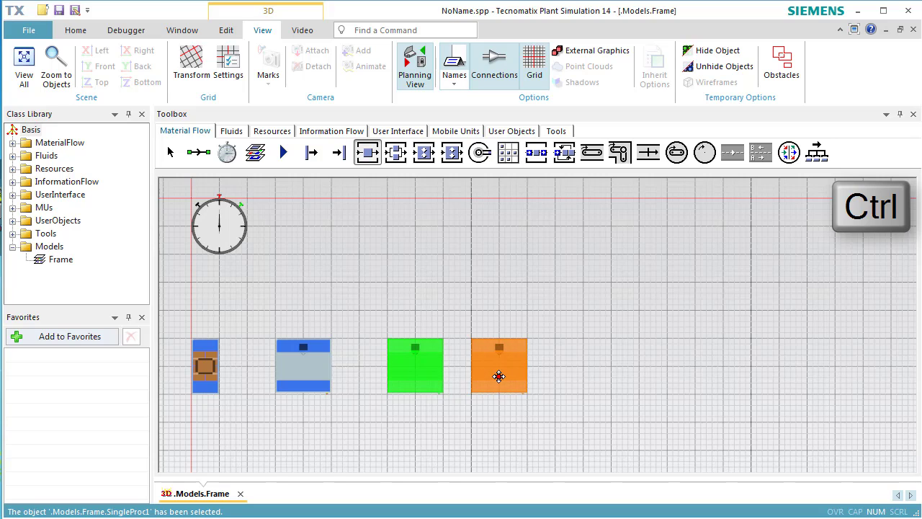
pyautogui.keyDown('ctrl'); pyautogui.click(516, 377); pyautogui.keyUp('ctrl')
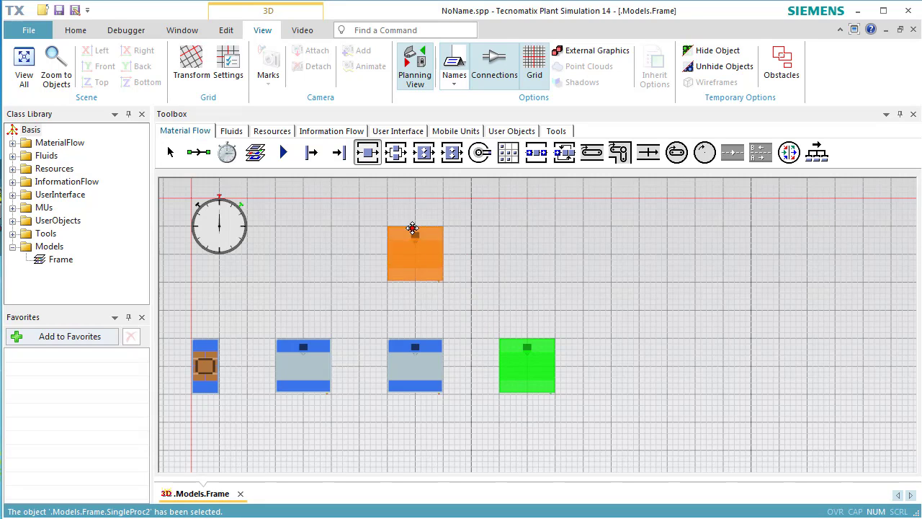
pyautogui.press('Escape')
pyautogui.click(345, 157)
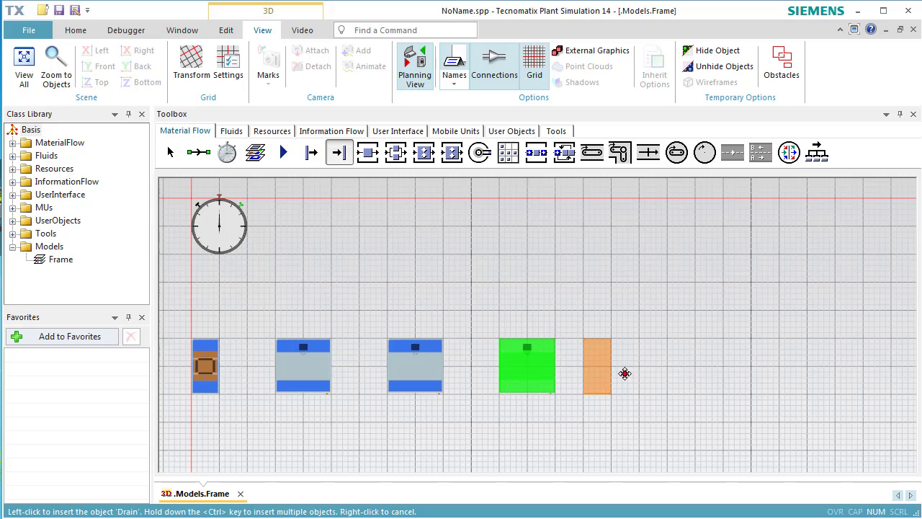
pyautogui.click(645, 383)
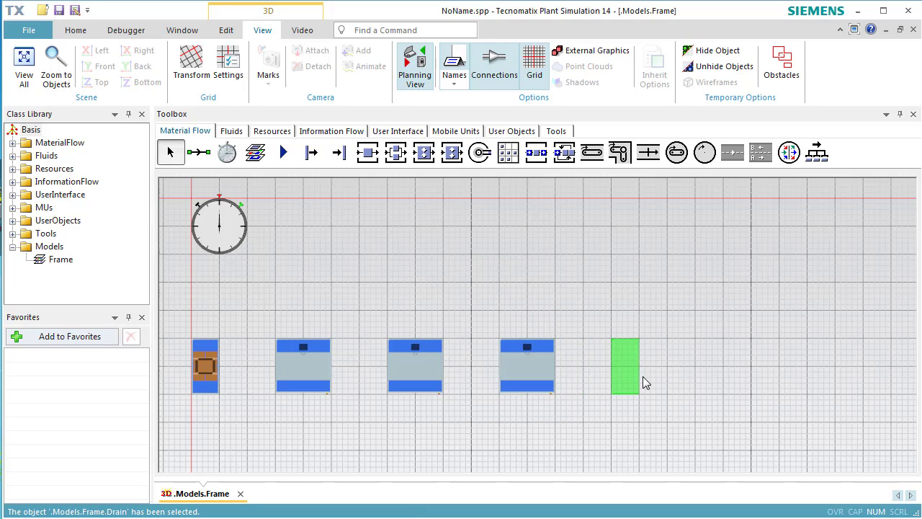
# Connect the Source through the three SingleProc stations to the Drain with a chain of connectors.
pyautogui.click(199, 152)
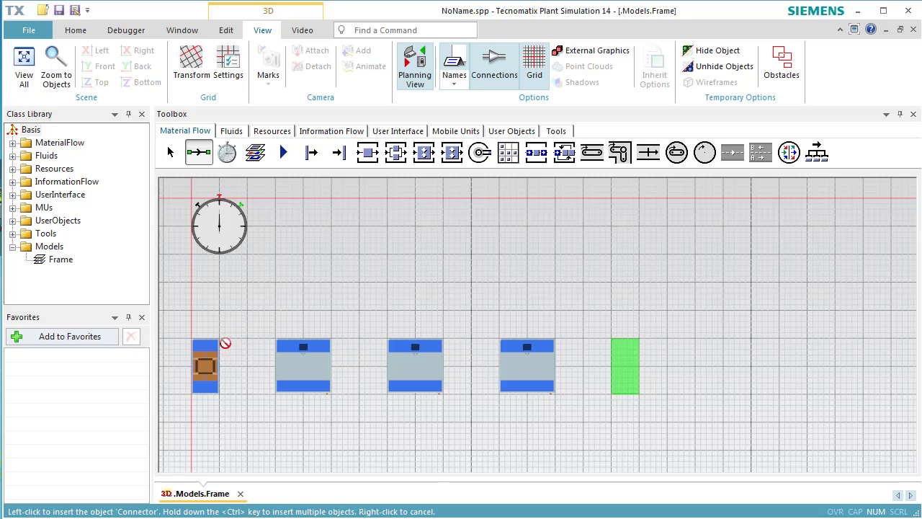
pyautogui.press('ctrl')
pyautogui.click(206, 364)
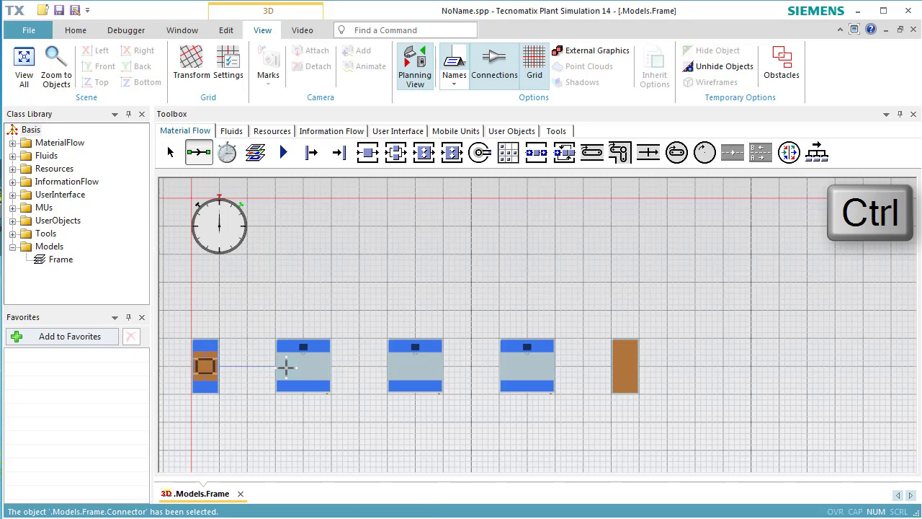
pyautogui.click(286, 366)
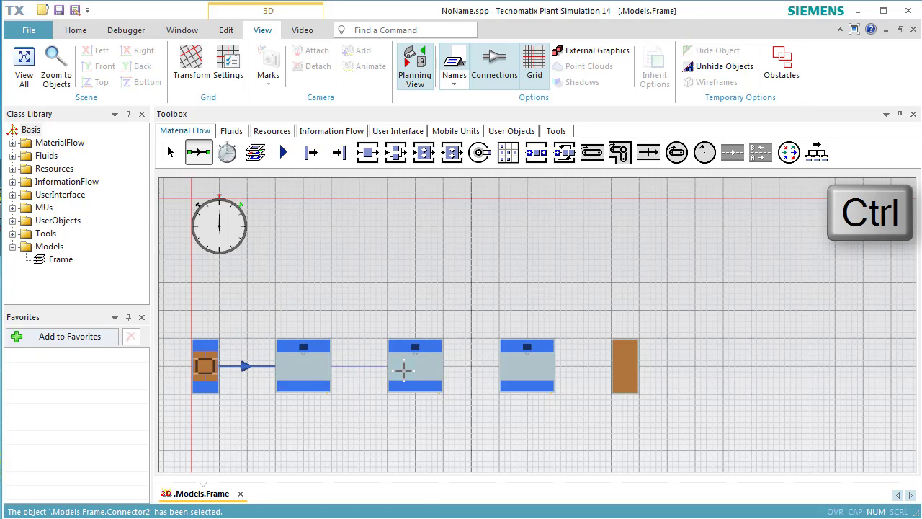
pyautogui.click(404, 369)
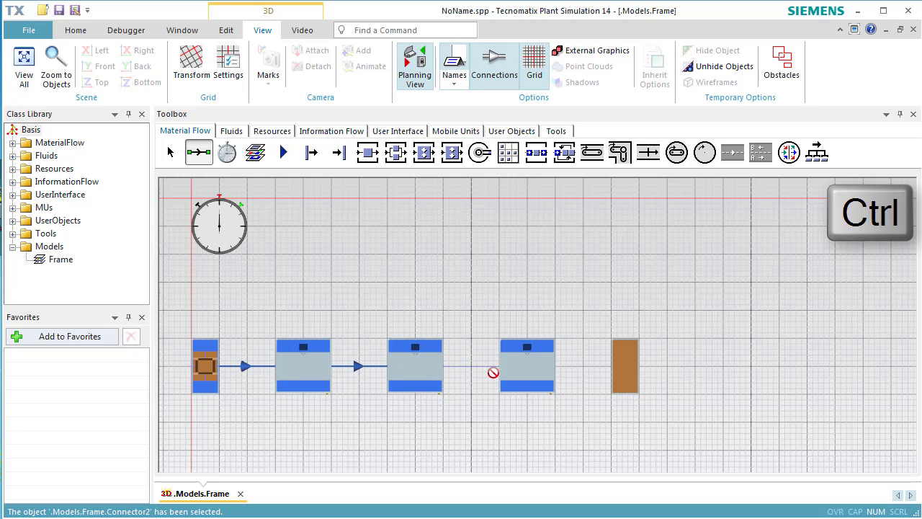
pyautogui.click(515, 370)
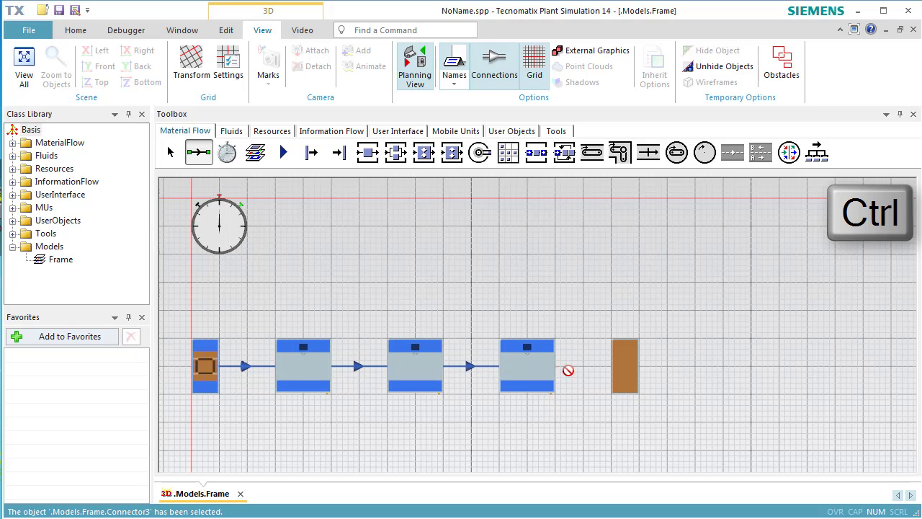
pyautogui.click(622, 372)
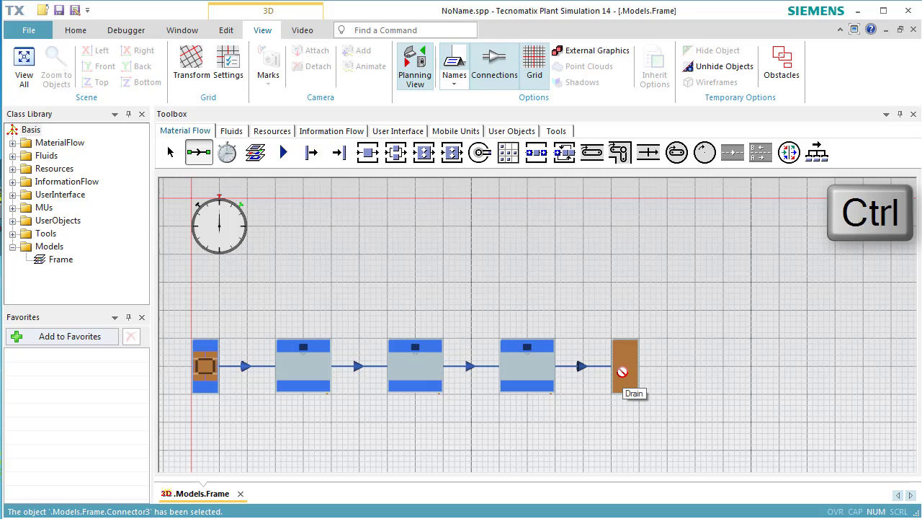
pyautogui.rightClick(621, 371)
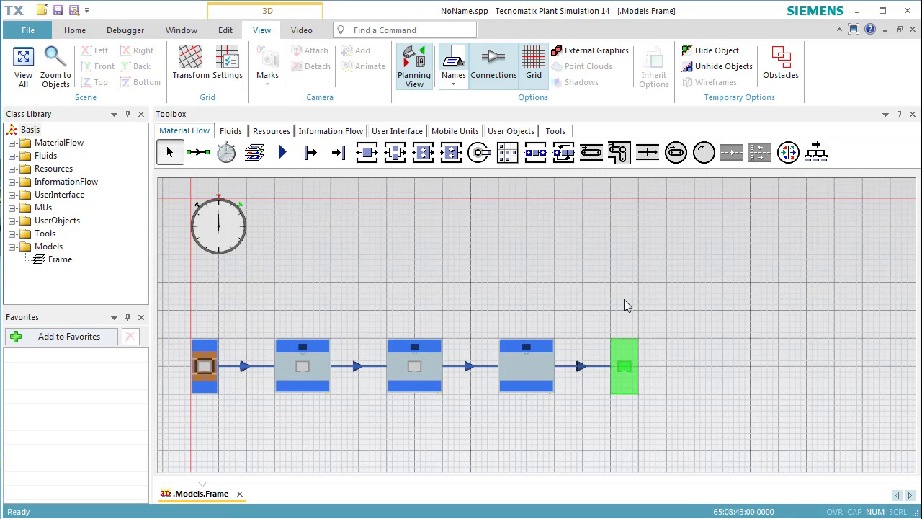
# Turn off planning view to show the line in 3D, and restart the simulation after resetting it.
pyautogui.click(417, 75)
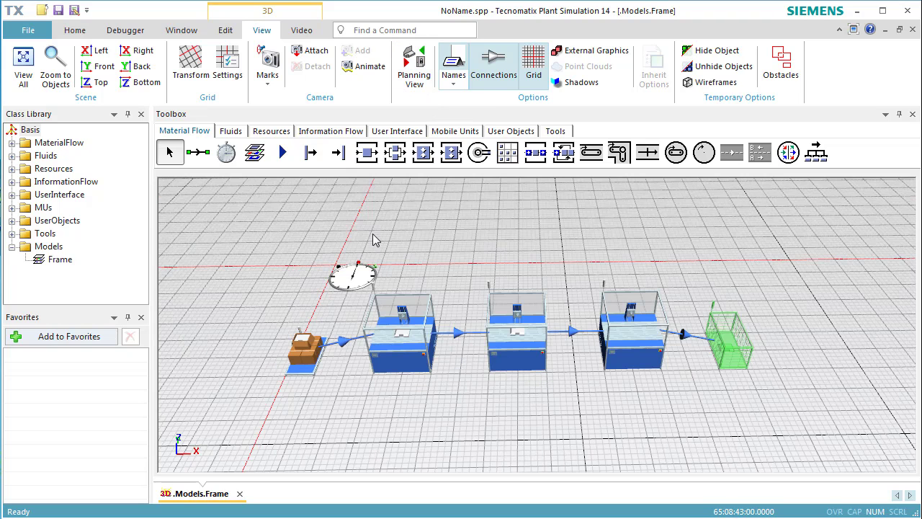
pyautogui.click(74, 30)
pyautogui.click(56, 57)
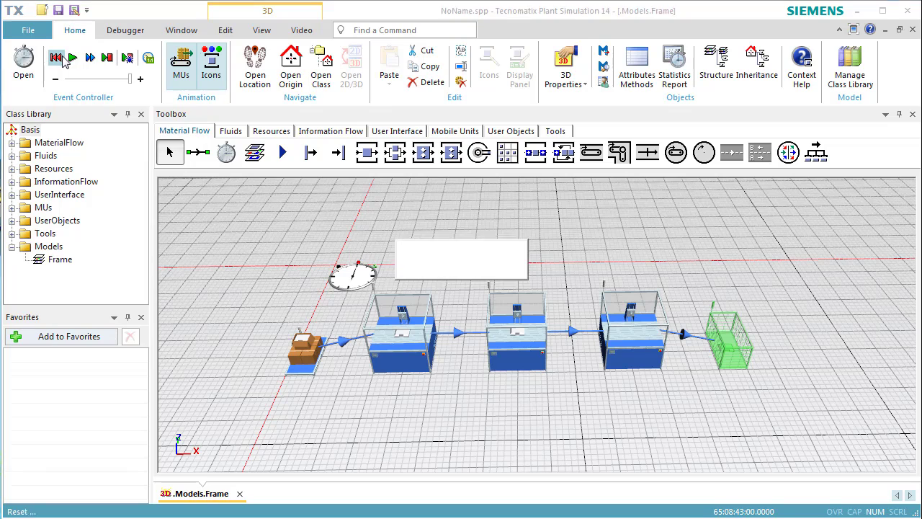
pyautogui.click(72, 59)
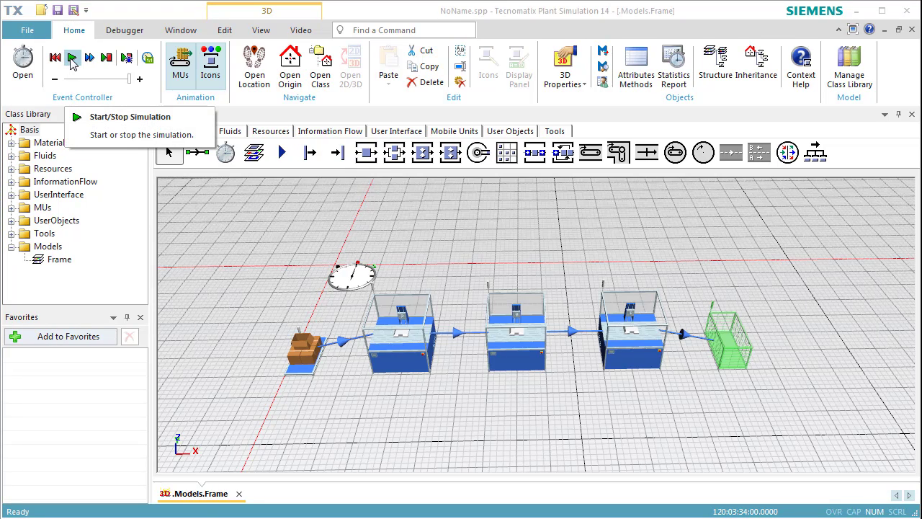
# Check the Drain's type statistics for its total throughput.
pyautogui.doubleClick(722, 344)
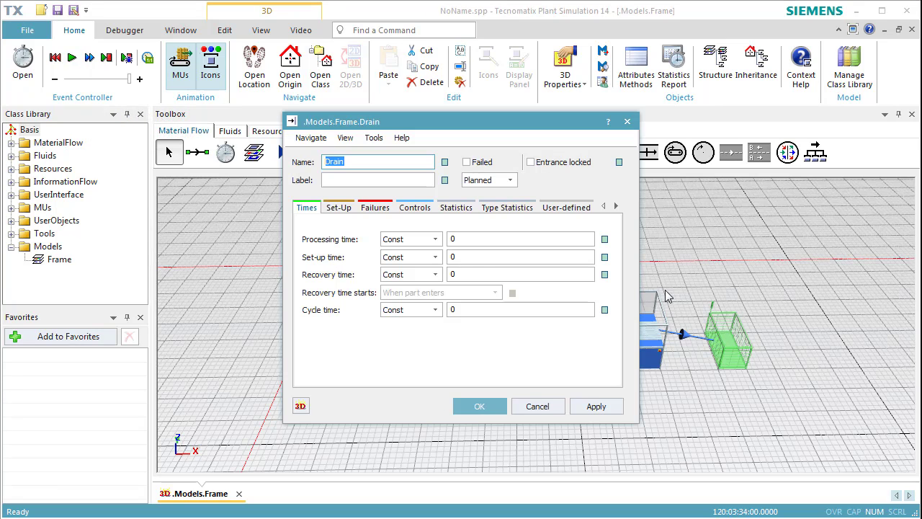
pyautogui.click(517, 209)
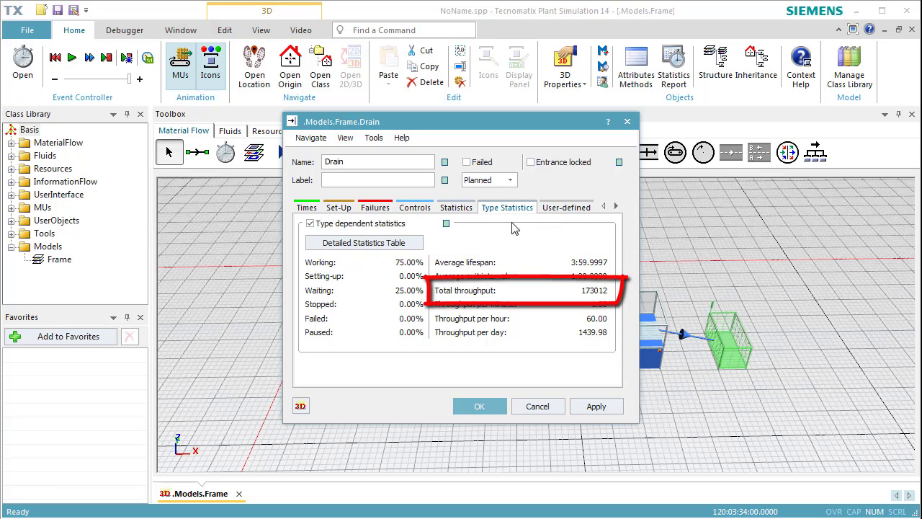
pyautogui.click(480, 408)
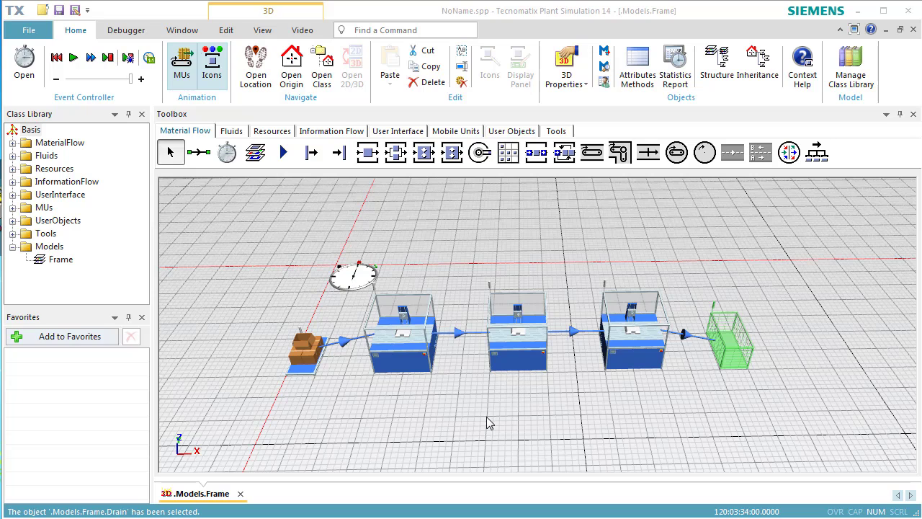
# Examine the resource statistics of the middle station, SingleProc1.
pyautogui.doubleClick(518, 352)
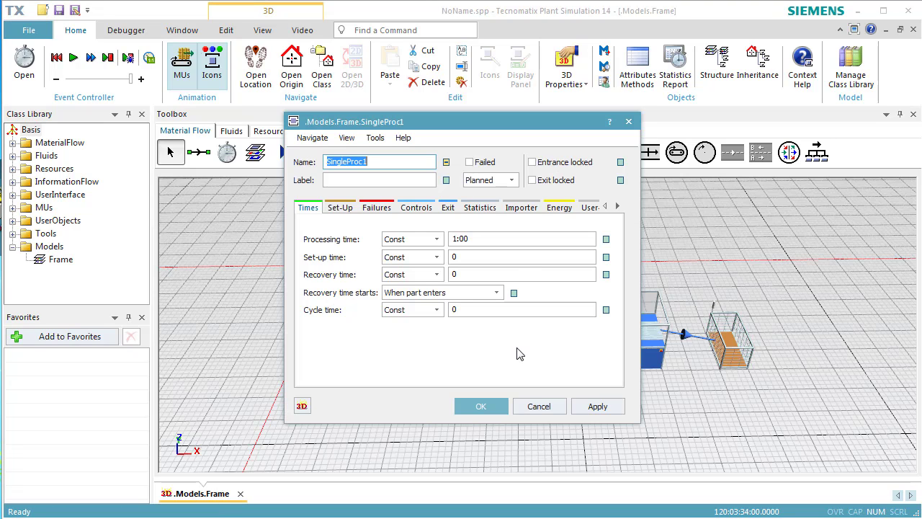
pyautogui.click(480, 208)
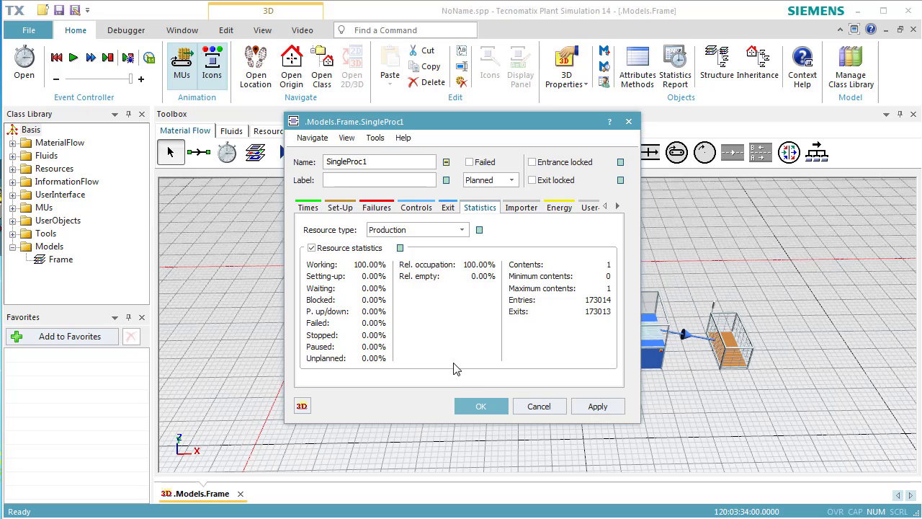
pyautogui.click(467, 406)
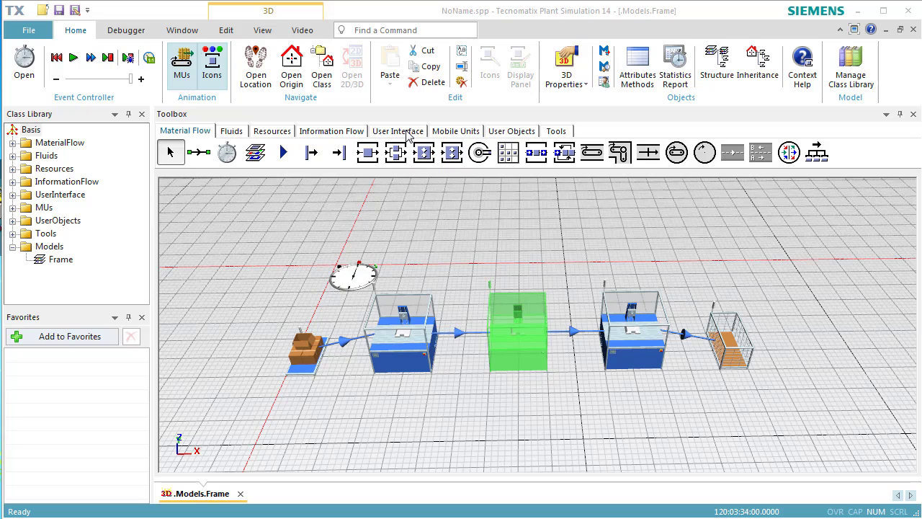
# Insert a Chart behind the Drain and assign the three SingleProc stations to it with the Resource Statistics type.
pyautogui.click(408, 137)
pyautogui.click(255, 157)
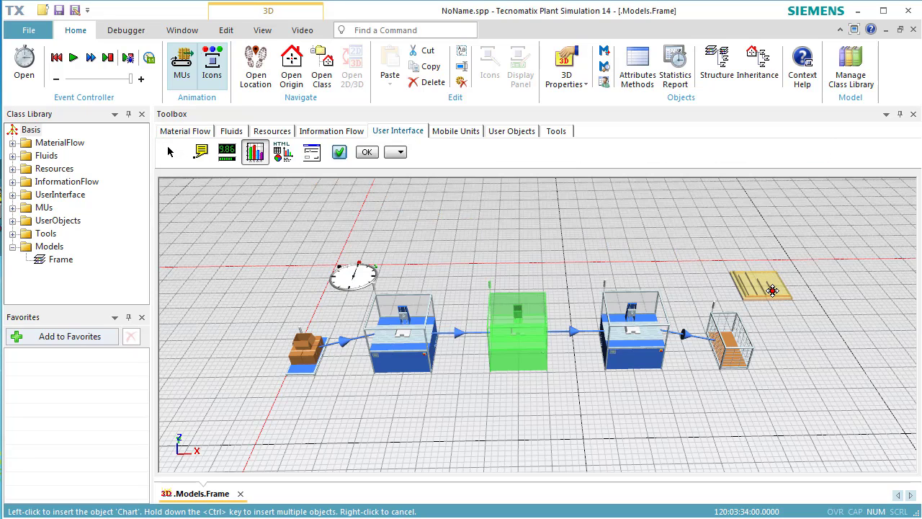
pyautogui.click(772, 290)
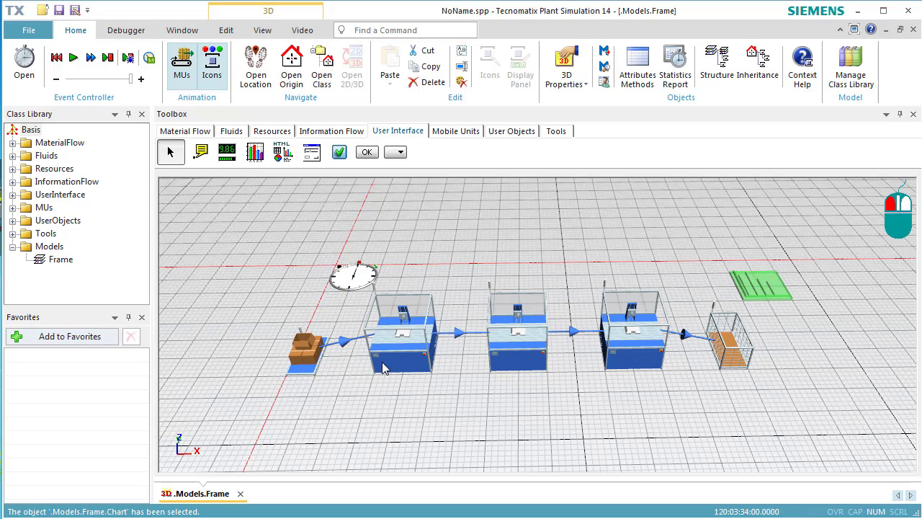
pyautogui.moveTo(354, 380); pyautogui.dragTo(755, 300)
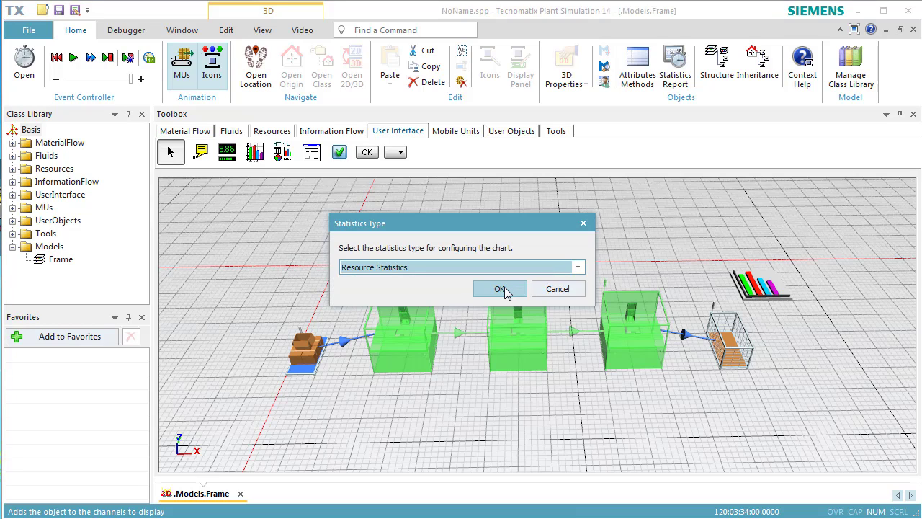
pyautogui.click(504, 290)
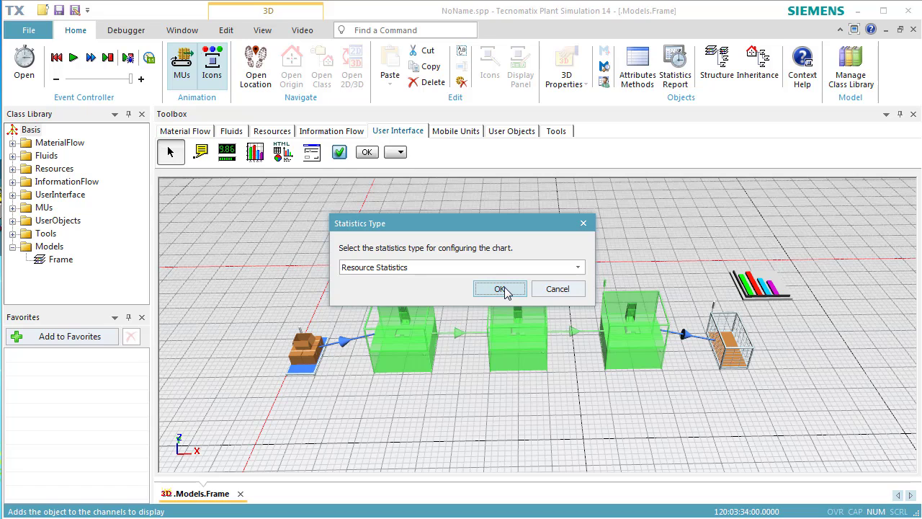
pyautogui.click(504, 289)
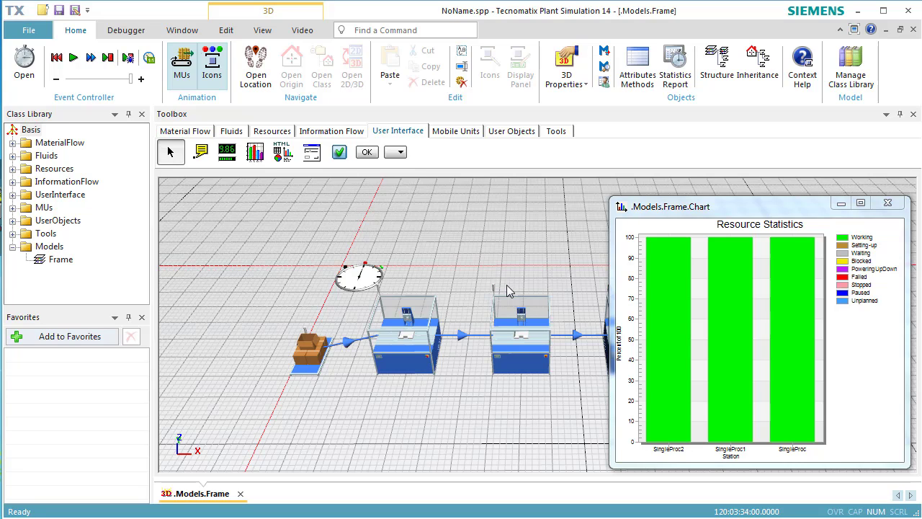
# Add a failure with 90 % availability to the SingleProc class so that all stations derived from it inherit the failure.
pyautogui.click(195, 135)
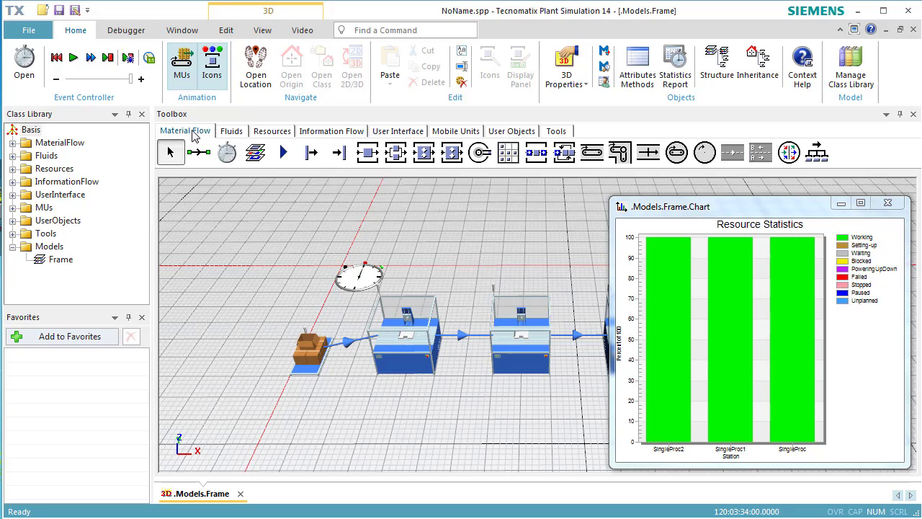
pyautogui.click(366, 157)
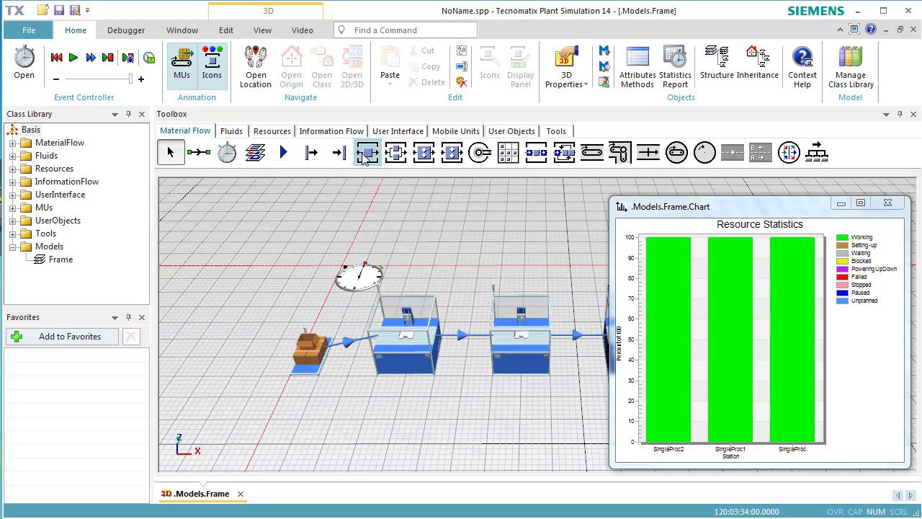
pyautogui.doubleClick(366, 157)
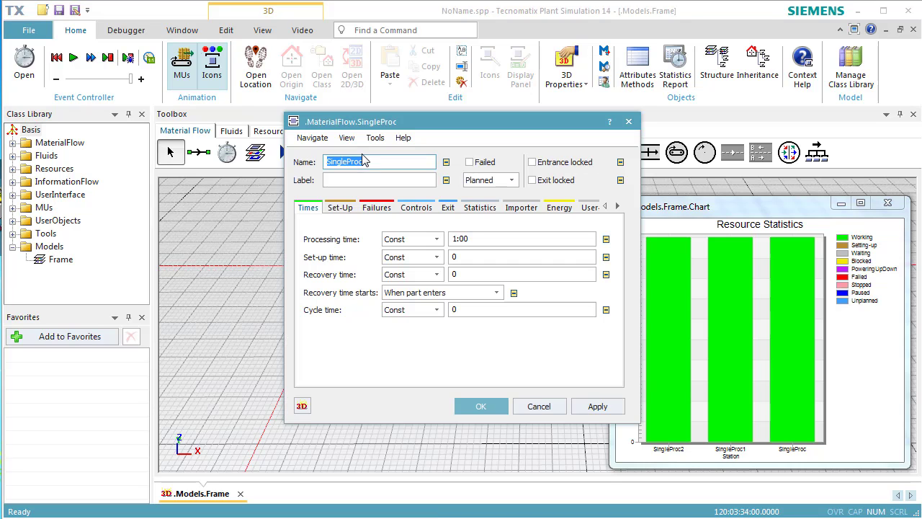
pyautogui.click(376, 209)
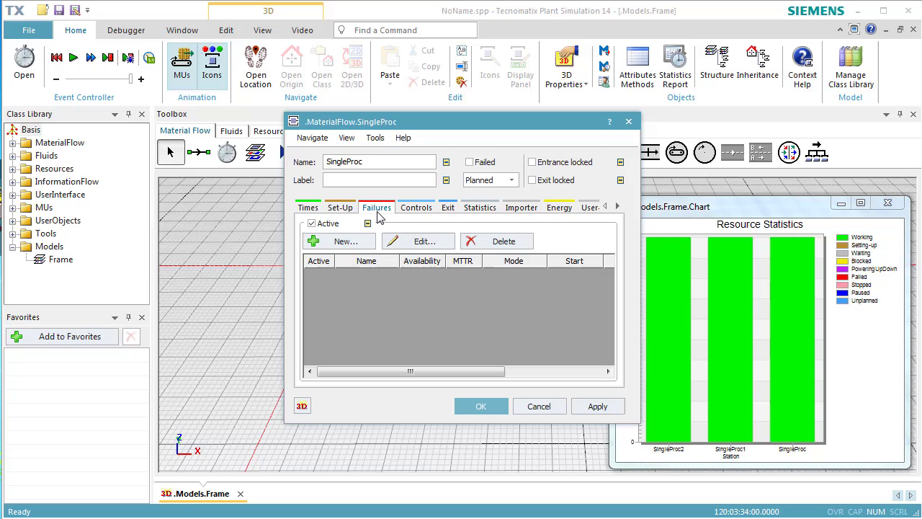
pyautogui.click(362, 245)
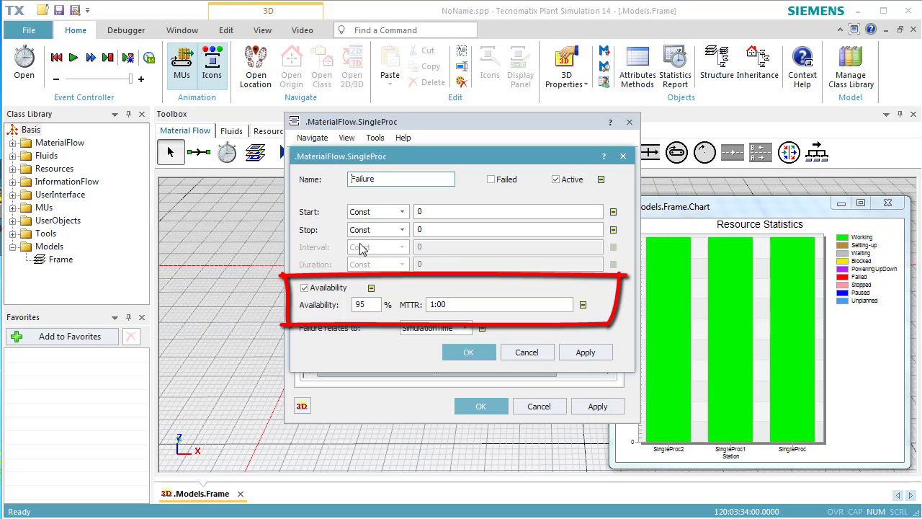
pyautogui.doubleClick(374, 303)
pyautogui.write('90')
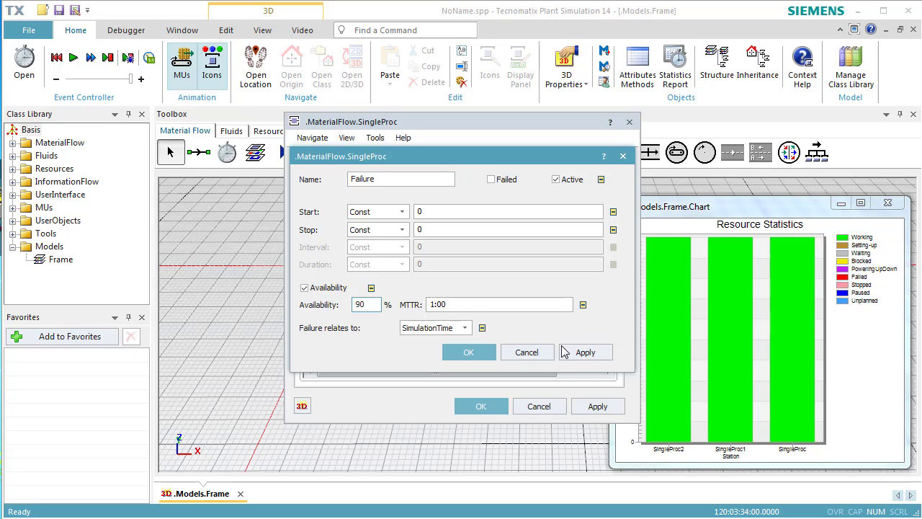
pyautogui.click(569, 354)
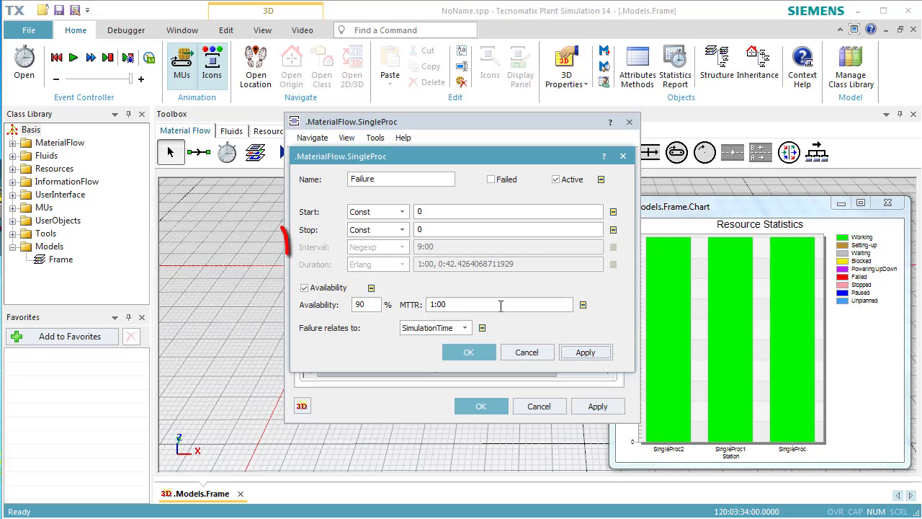
pyautogui.click(464, 354)
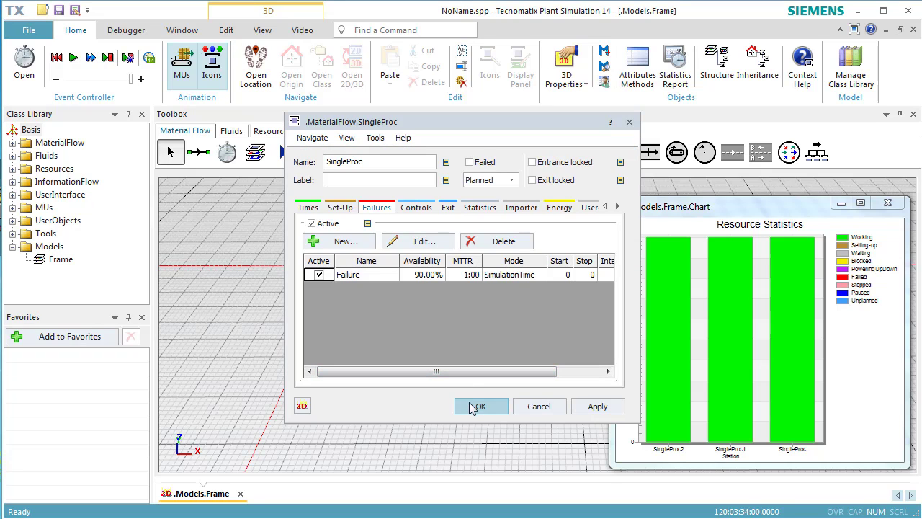
pyautogui.click(475, 408)
# Examine the failure settings of the first two stations in the line, SingleProc and SingleProc1, for the inherited failure.
pyautogui.doubleClick(410, 361)
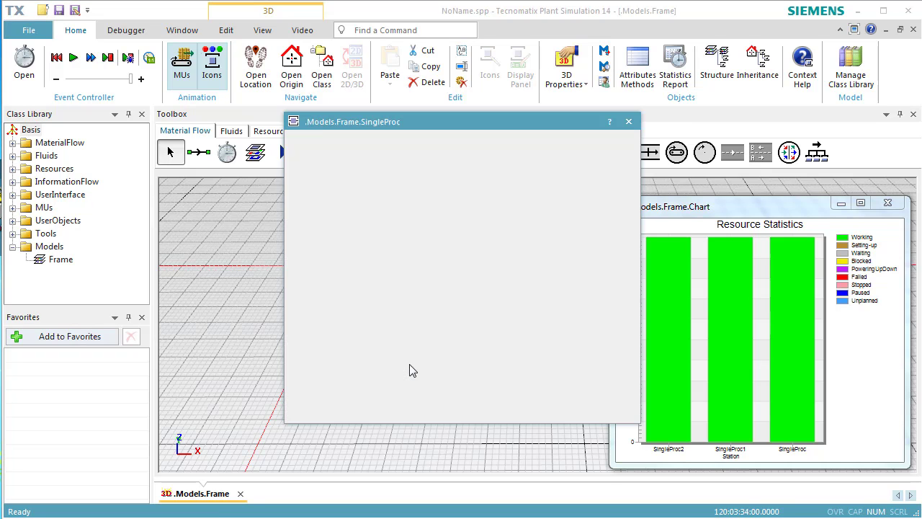
pyautogui.click(376, 209)
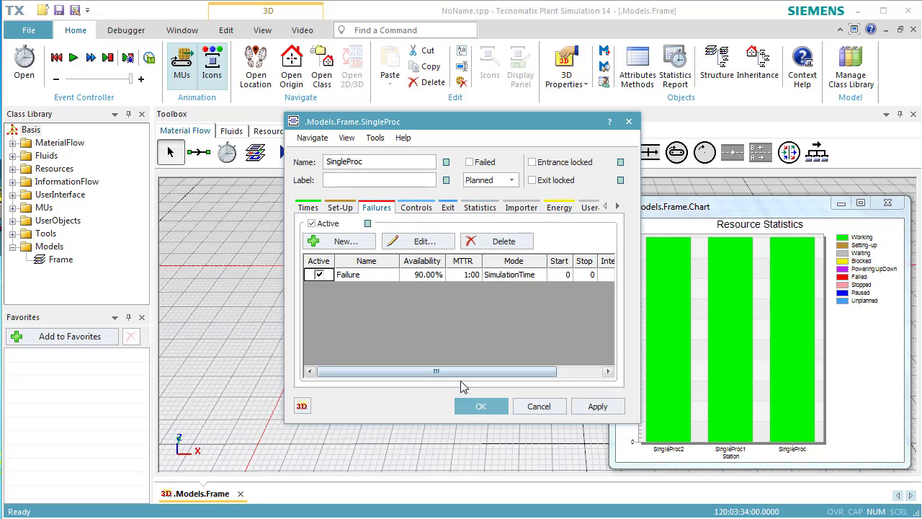
pyautogui.click(537, 408)
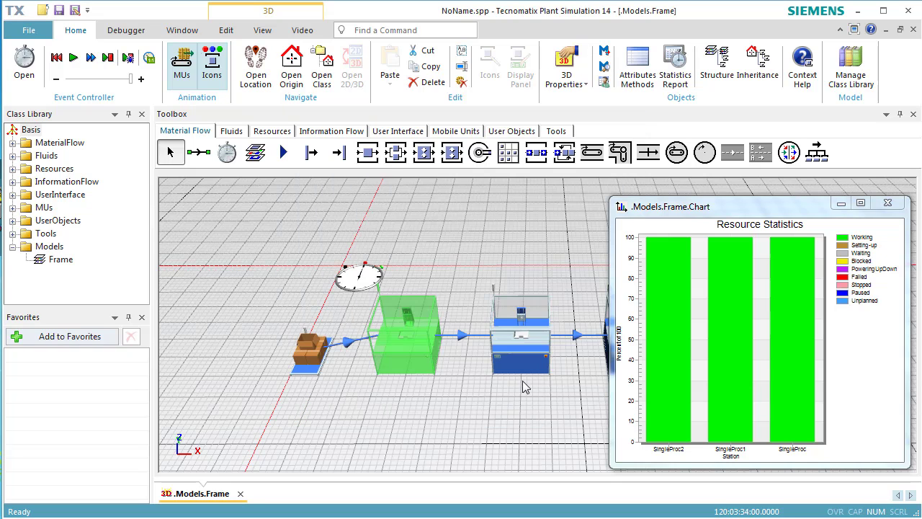
pyautogui.click(531, 362)
pyautogui.doubleClick(531, 363)
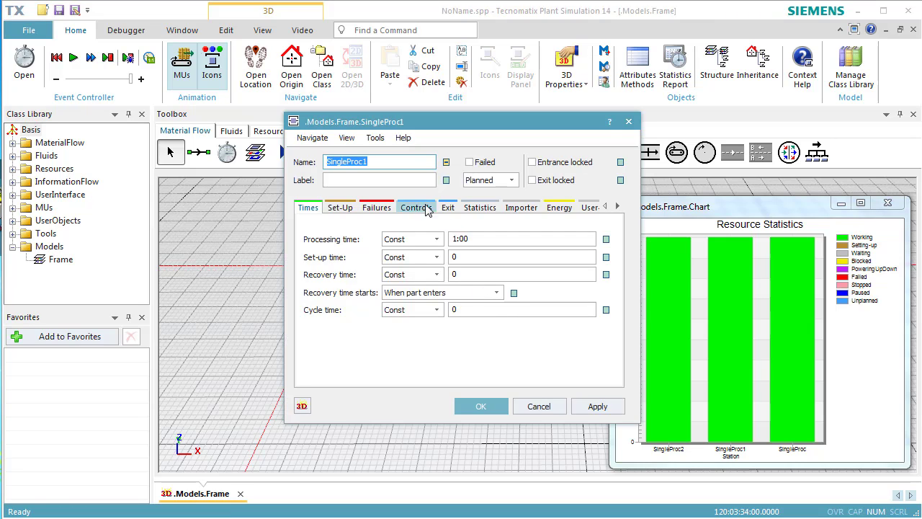
pyautogui.click(379, 208)
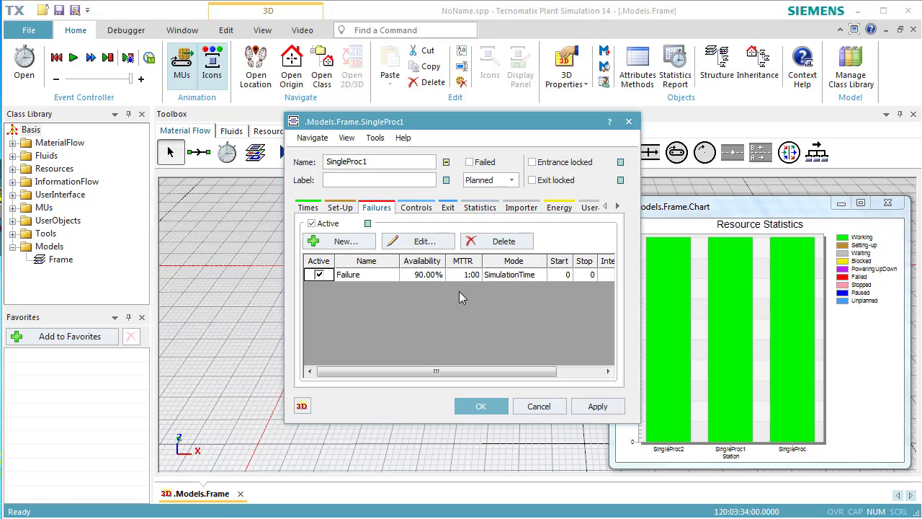
pyautogui.click(537, 406)
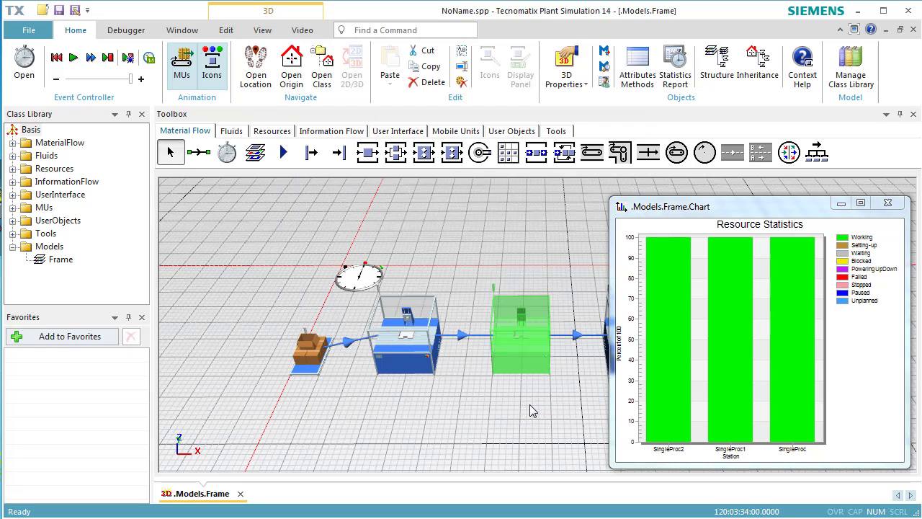
# Deselect the station, reset the simulation and run it again with the station failures active.
pyautogui.click(529, 410)
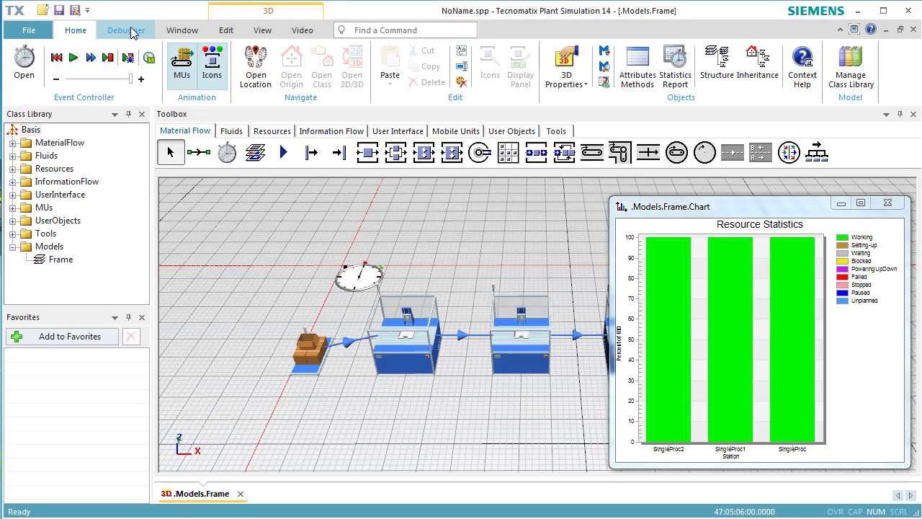
pyautogui.click(56, 58)
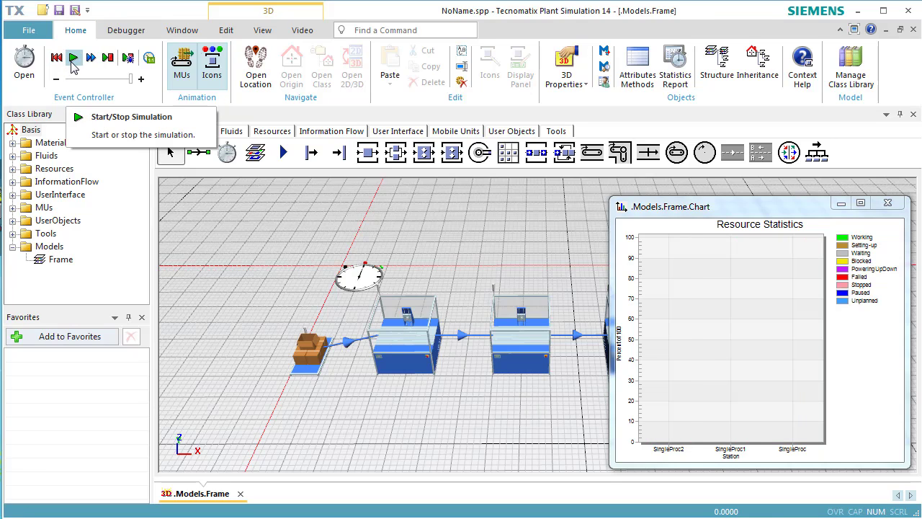
pyautogui.click(72, 60)
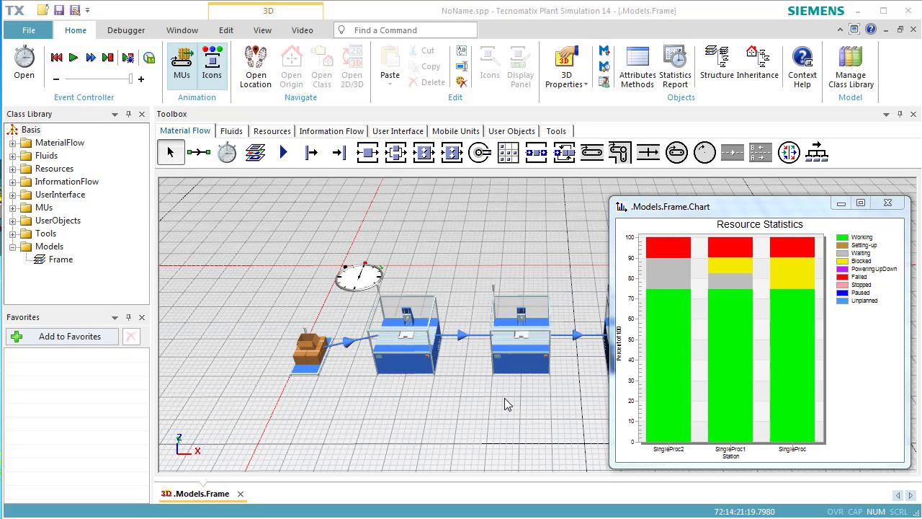
# Examine the Drain's type statistics for the total throughput of the run with station failures.
pyautogui.moveTo(503, 401); pyautogui.dragTo(279, 399)
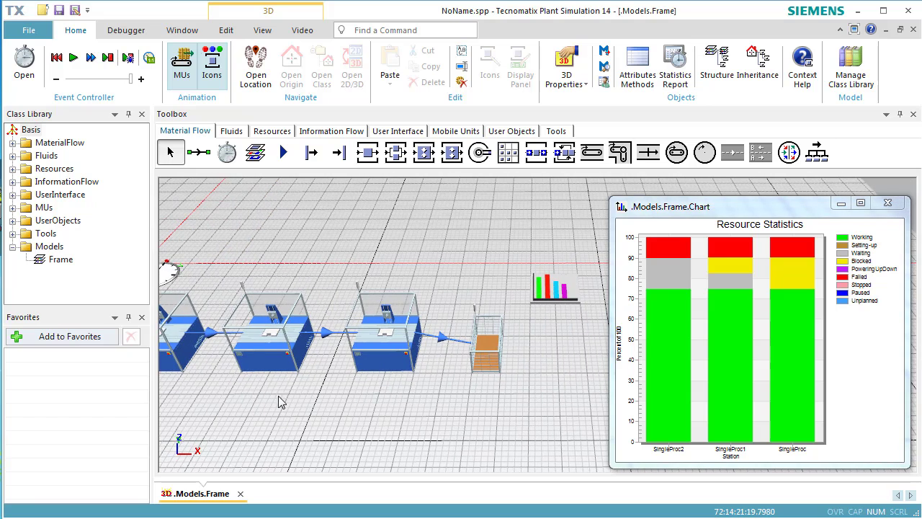
pyautogui.doubleClick(479, 366)
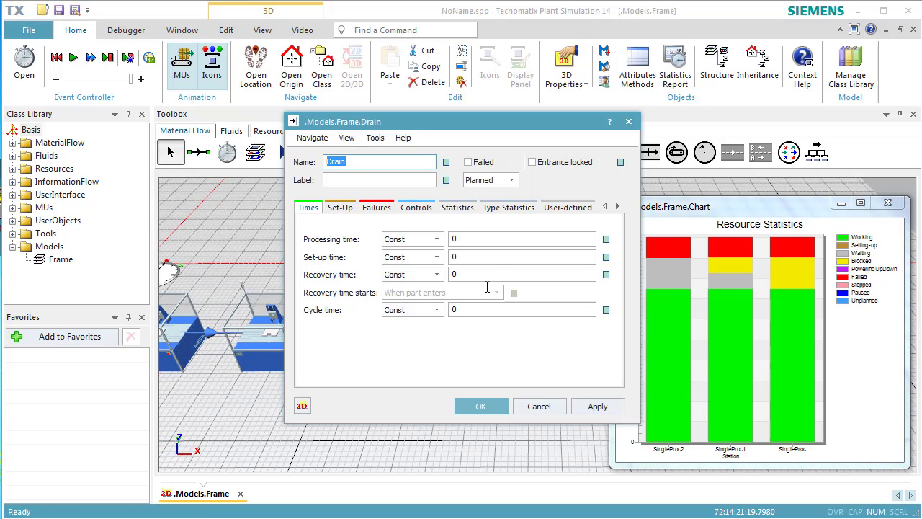
pyautogui.click(499, 210)
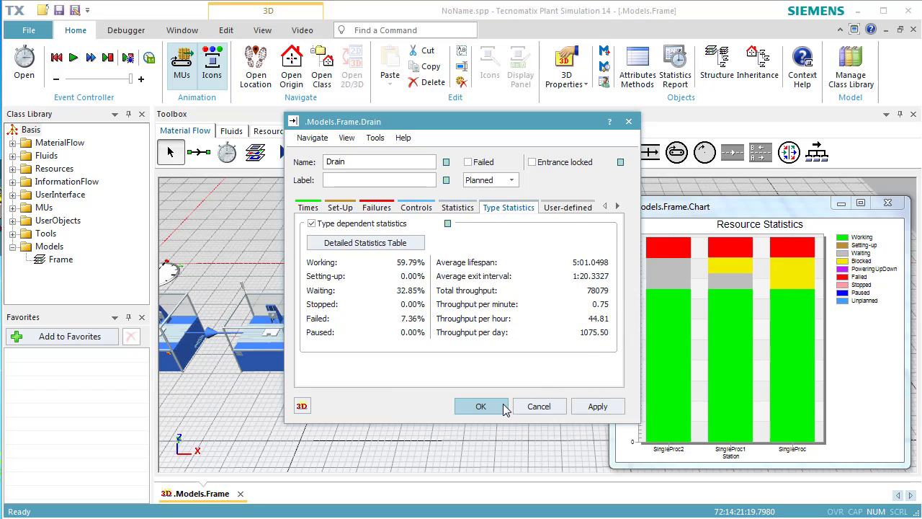
pyautogui.click(480, 406)
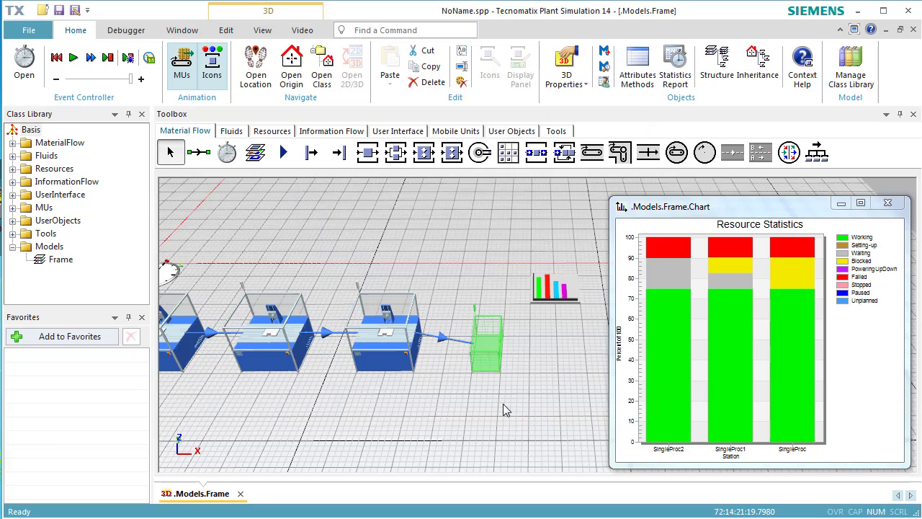